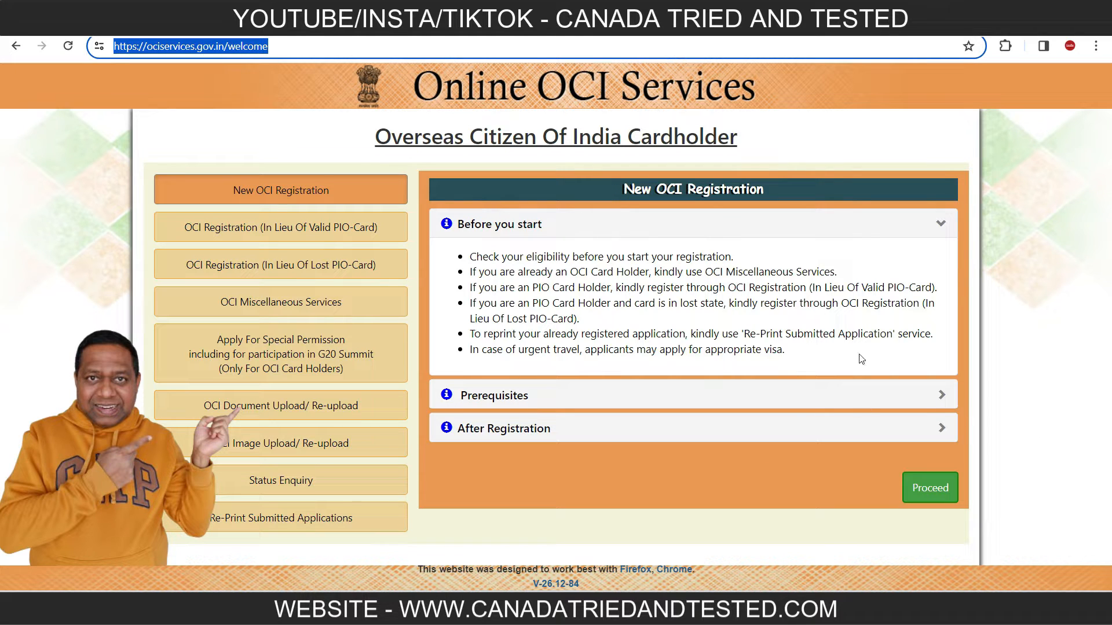
Read the Prerequisites and After Registration information for a new OCI registration, noting the minimum photo dimensions.
left_click(941, 395)
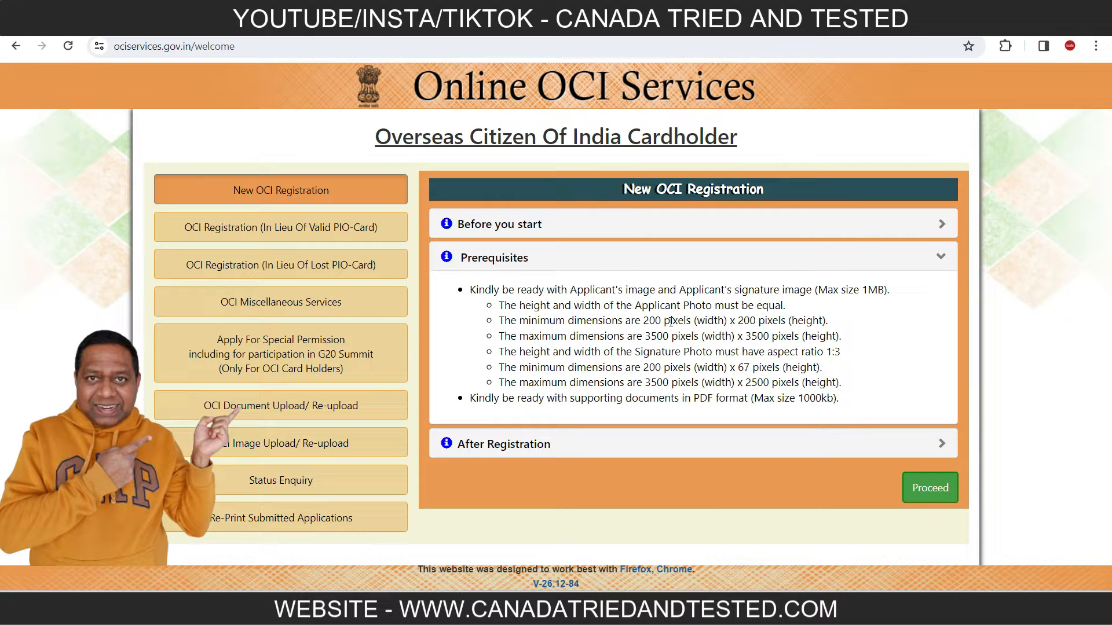
left_click_drag(684, 322, 840, 328)
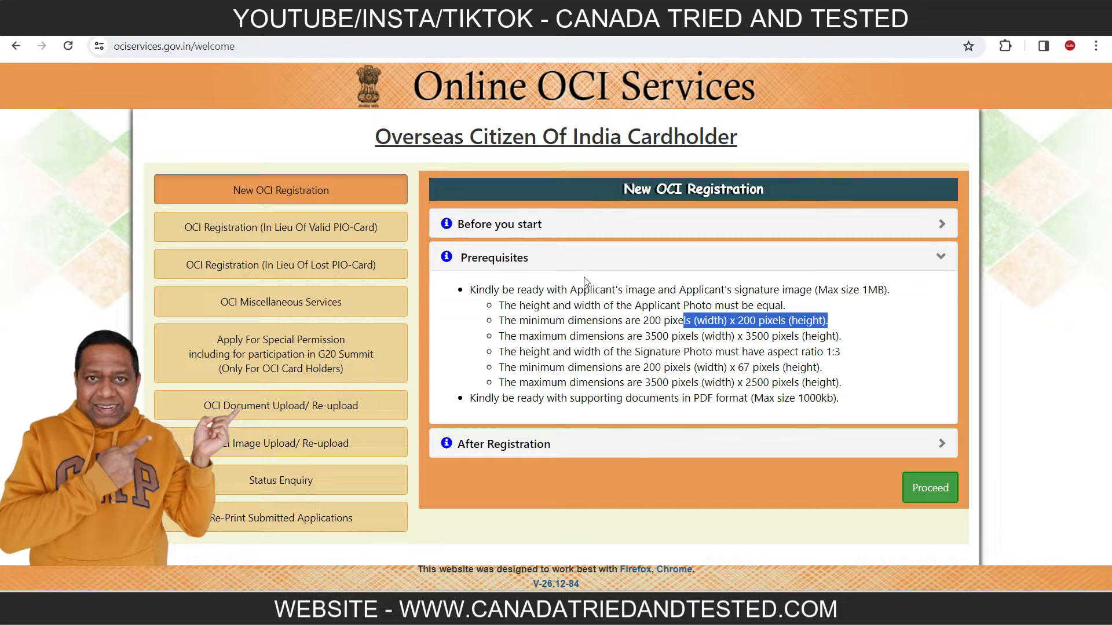
left_click(737, 380)
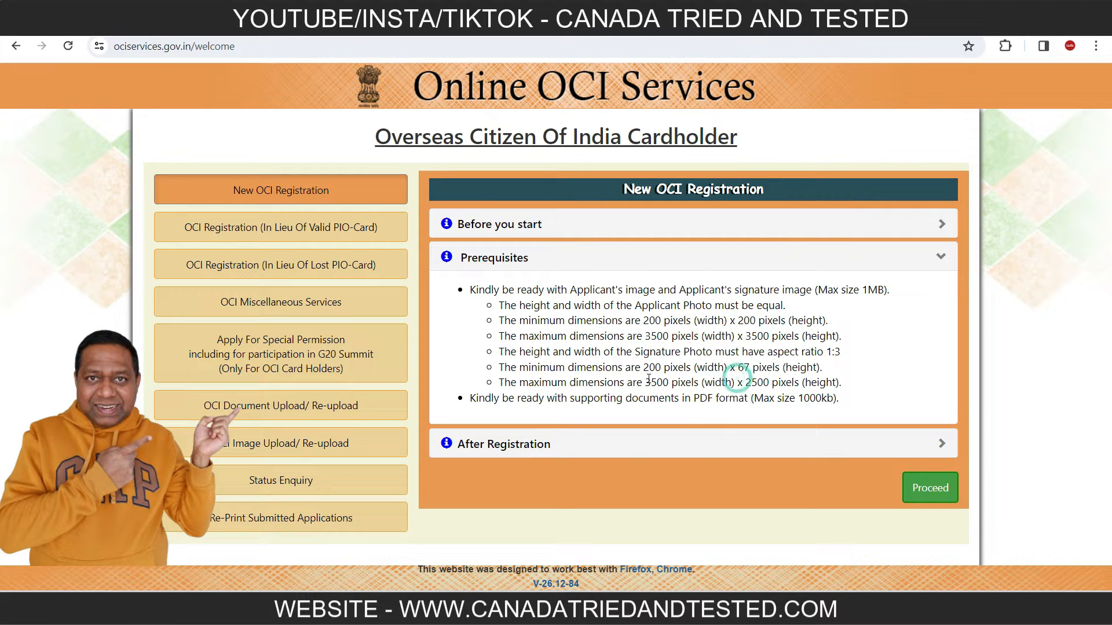
left_click(941, 443)
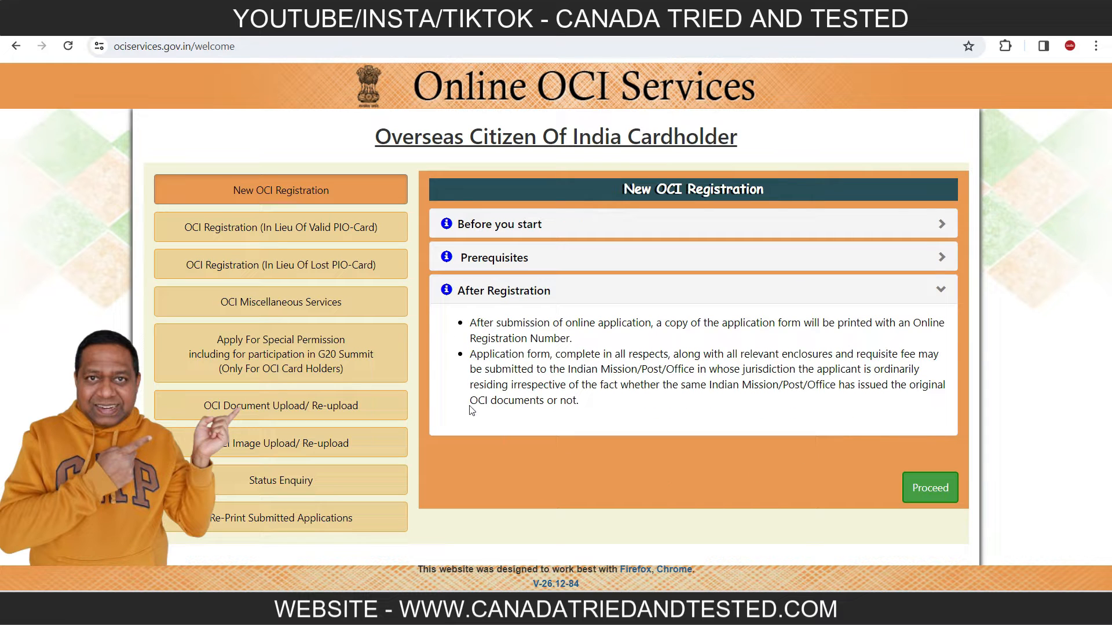
Proceed with the new OCI registration, read through the form-filling instructions to the end, and accept them.
left_click(944, 493)
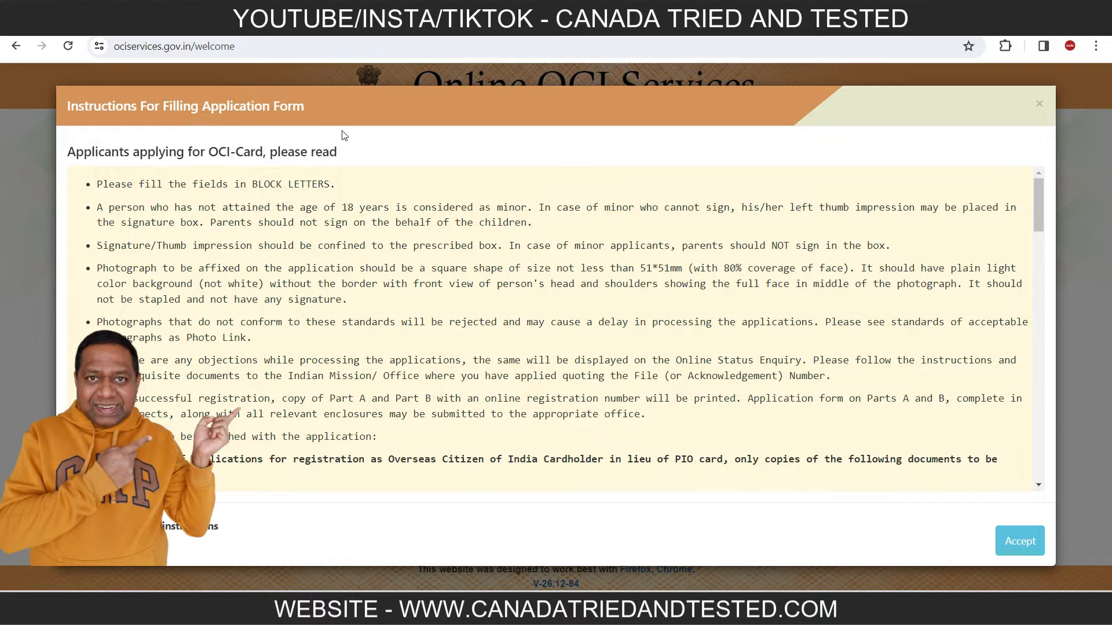
left_click_drag(1037, 186, 995, 467)
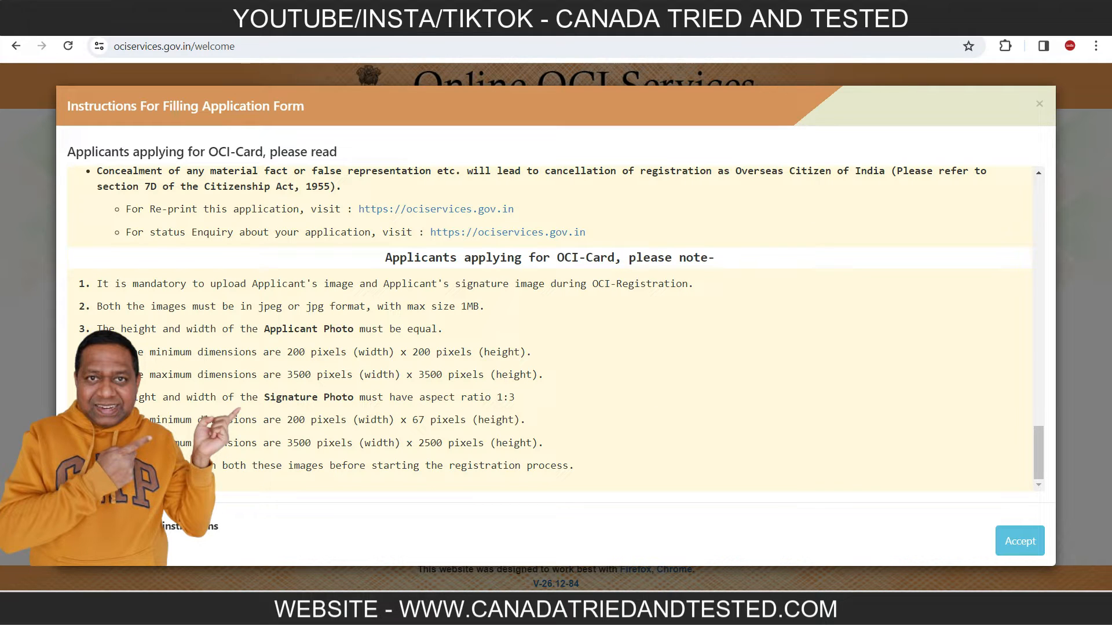
left_click(1028, 546)
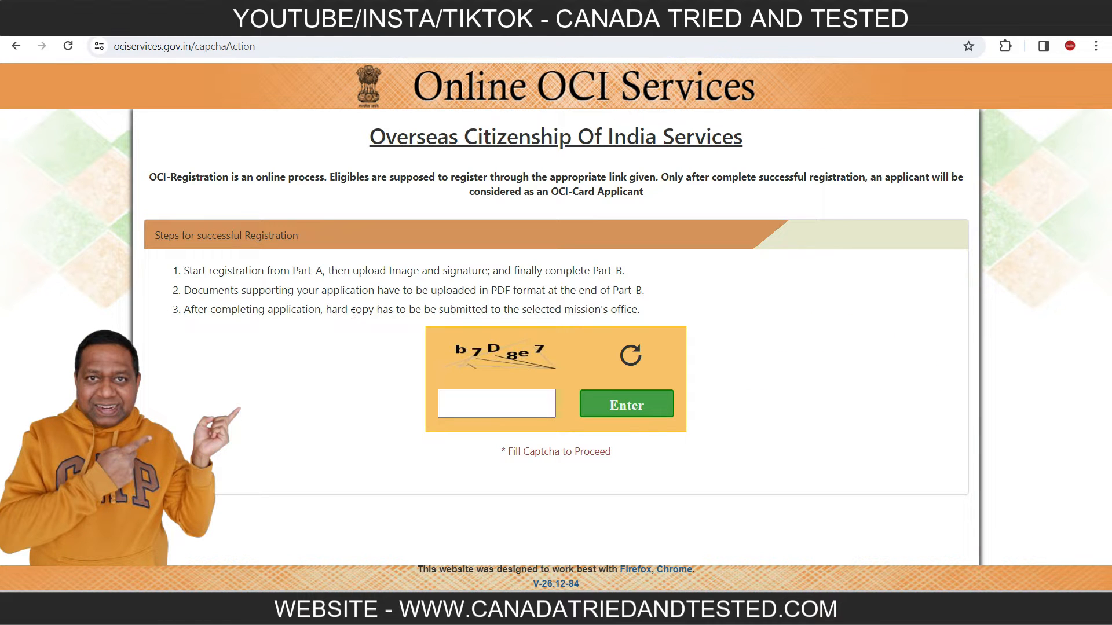
Enter the displayed captcha code and start filling a new application.
left_click(472, 405)
left_click(471, 405)
type("b7D8e7")
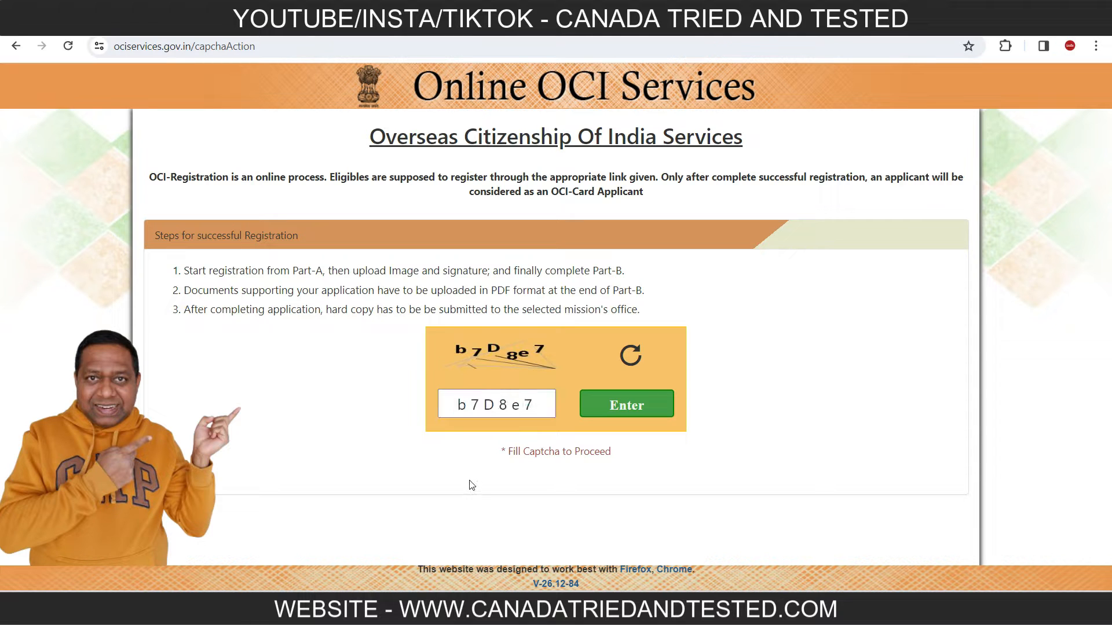
left_click(642, 412)
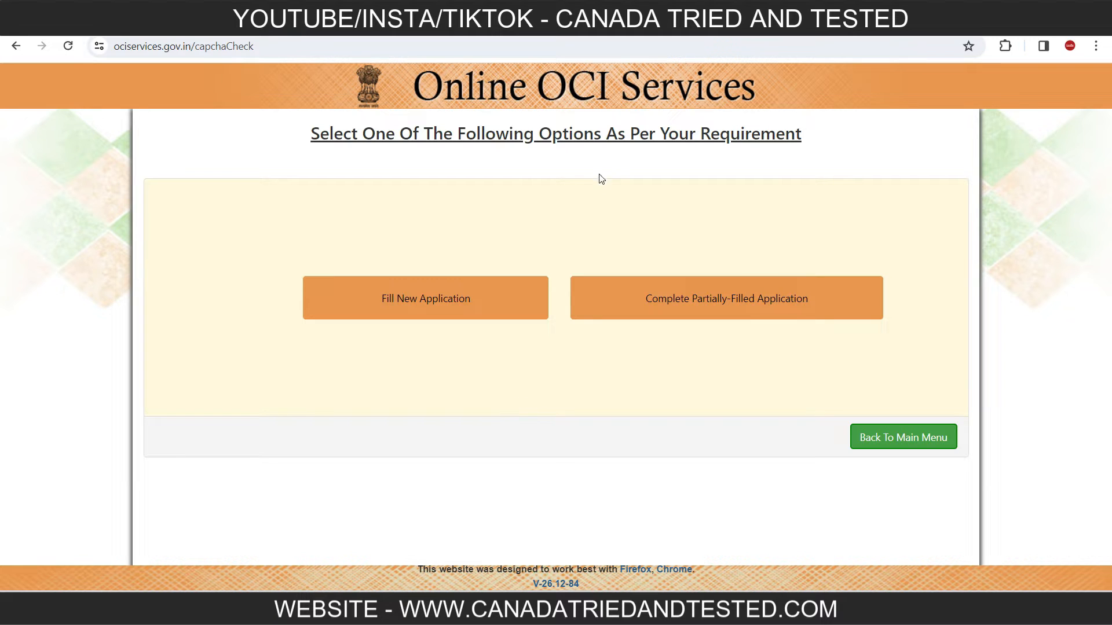
left_click(428, 301)
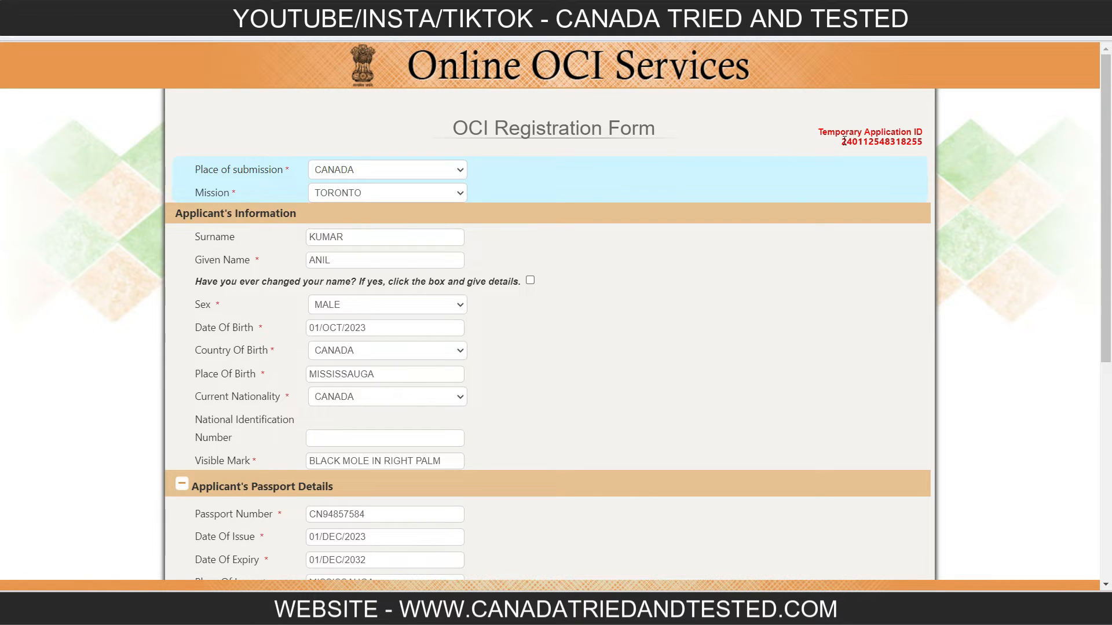
Check the temporary application ID, keep CANADA as the place of submission and choose TORONTO as the mission.
left_click_drag(843, 142, 932, 149)
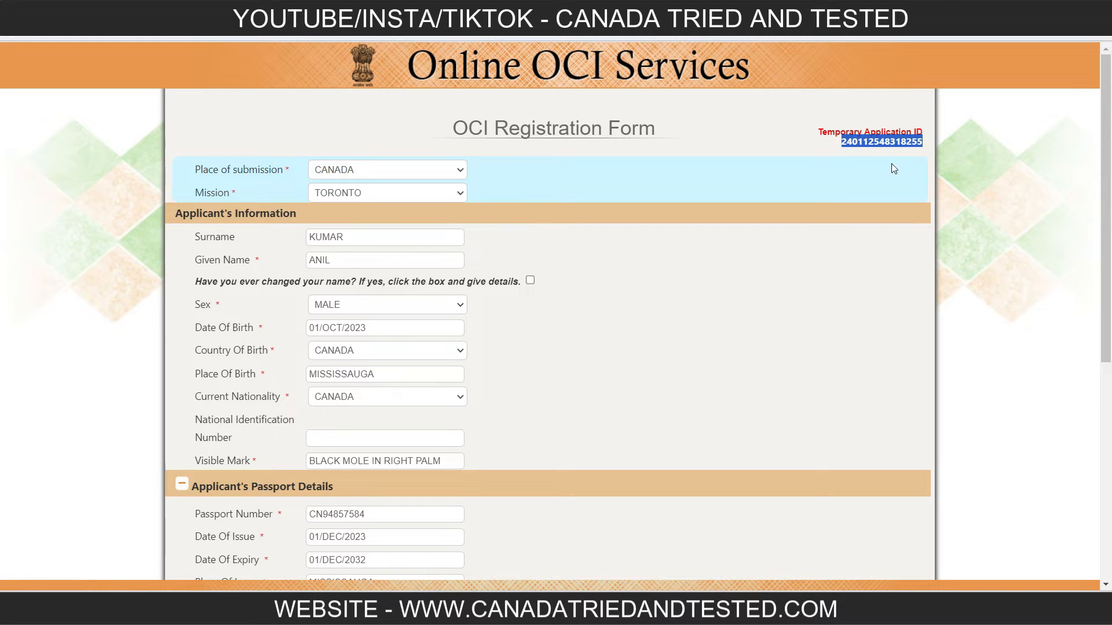
left_click(869, 180)
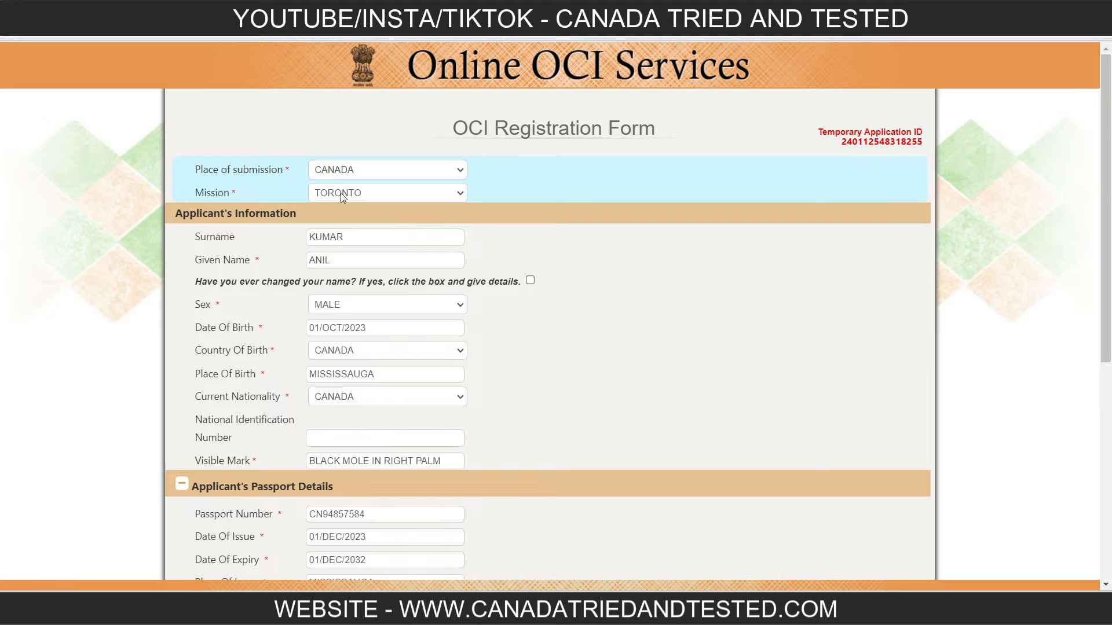
left_click(340, 174)
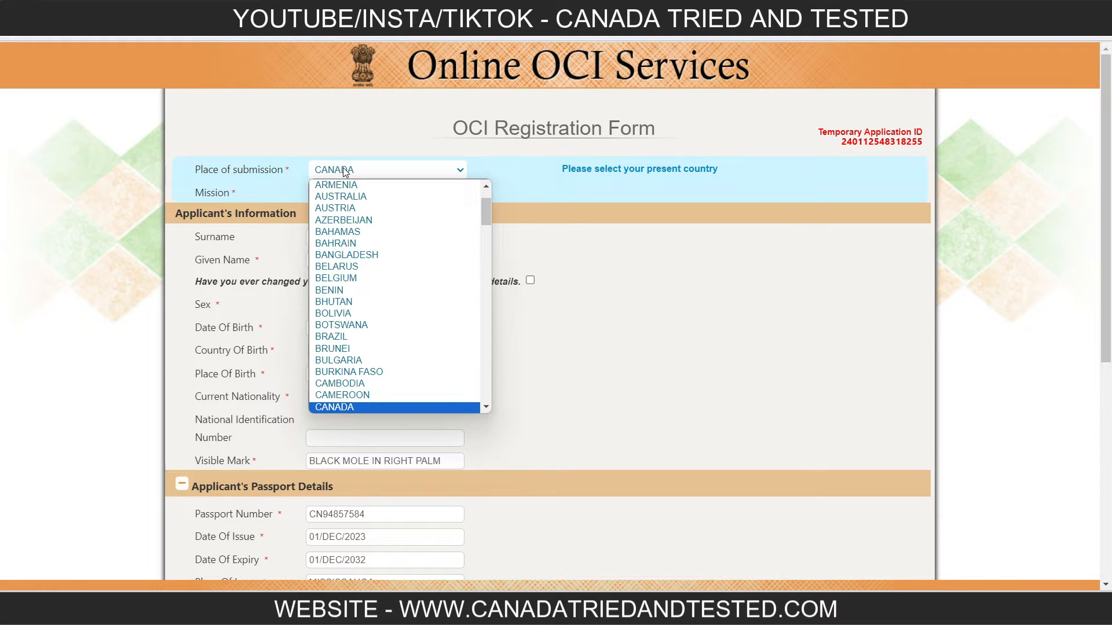
left_click(345, 170)
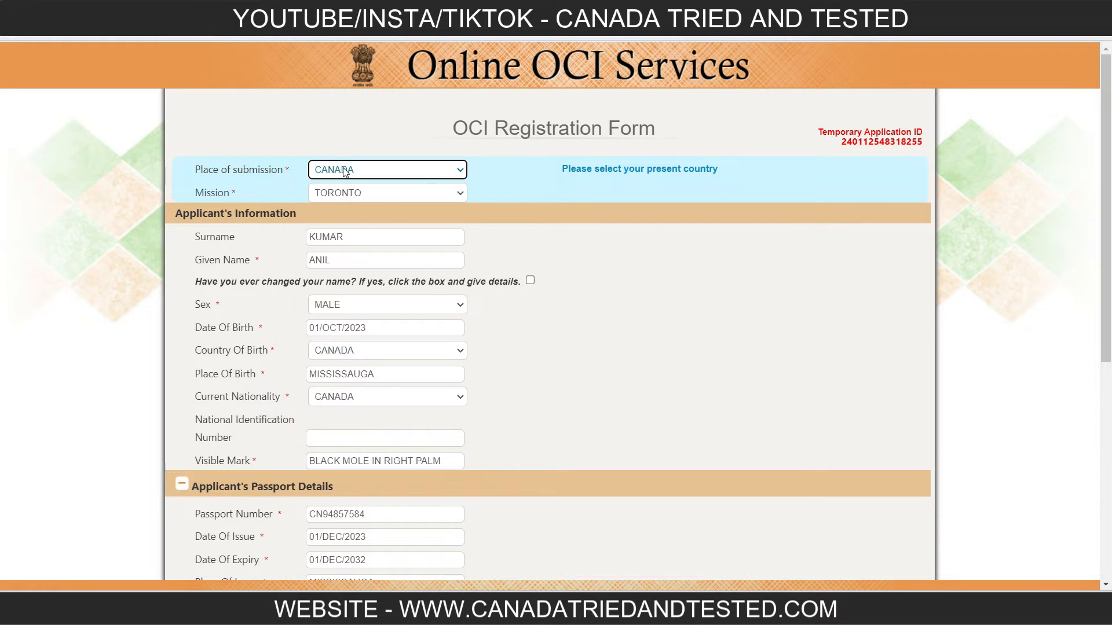
left_click(391, 194)
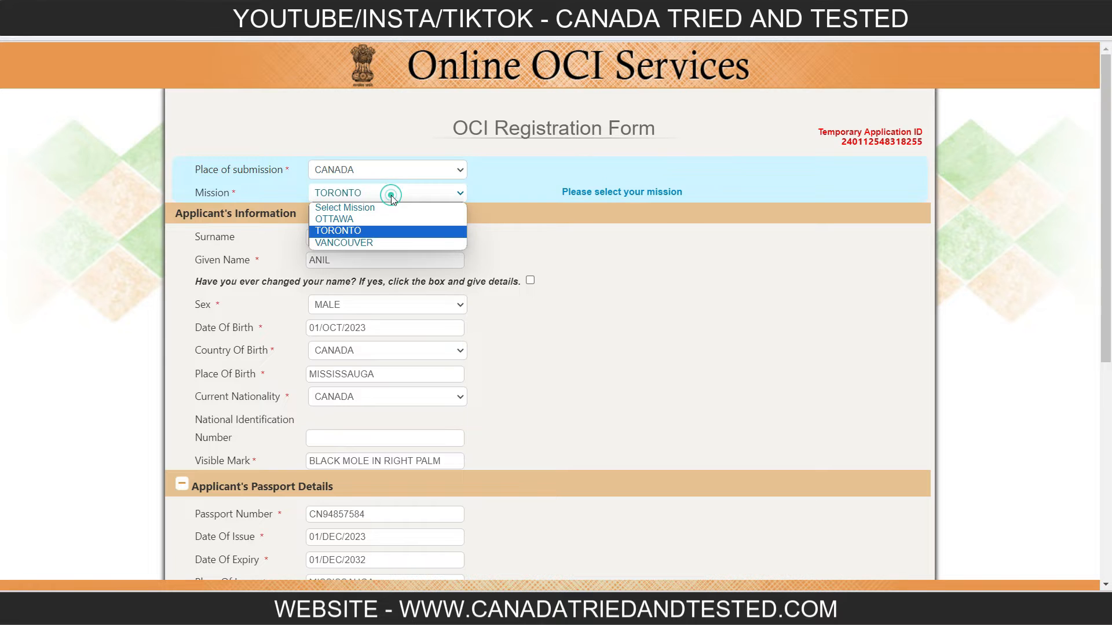
left_click(398, 232)
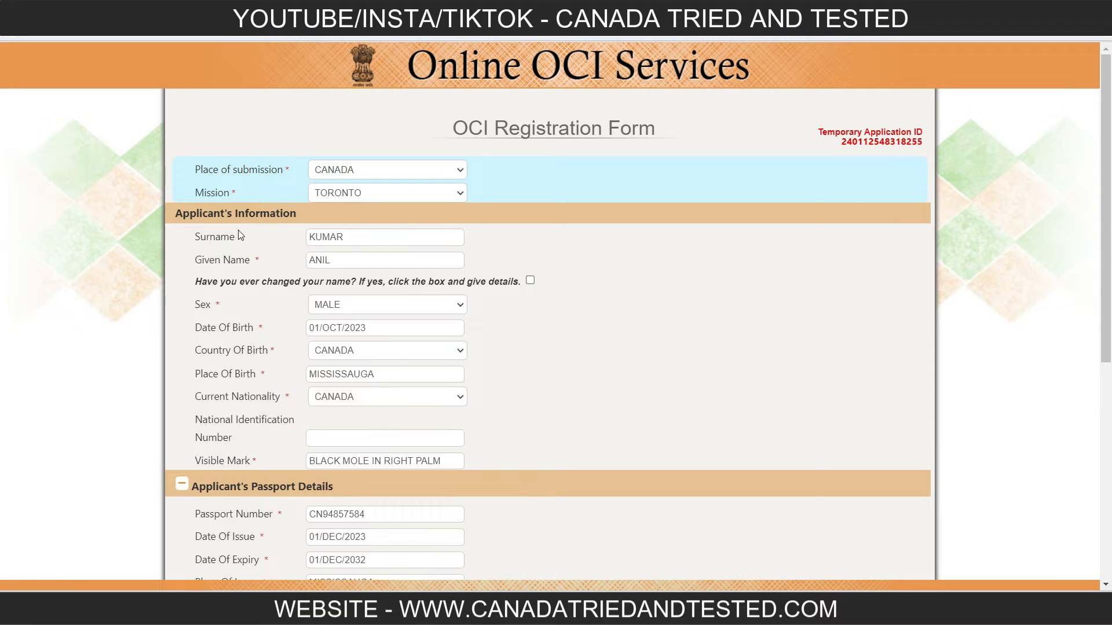
Clear the applicant's surname and fill the field with the placeholder XXXXXXX.
left_click(367, 241)
double_click(368, 241)
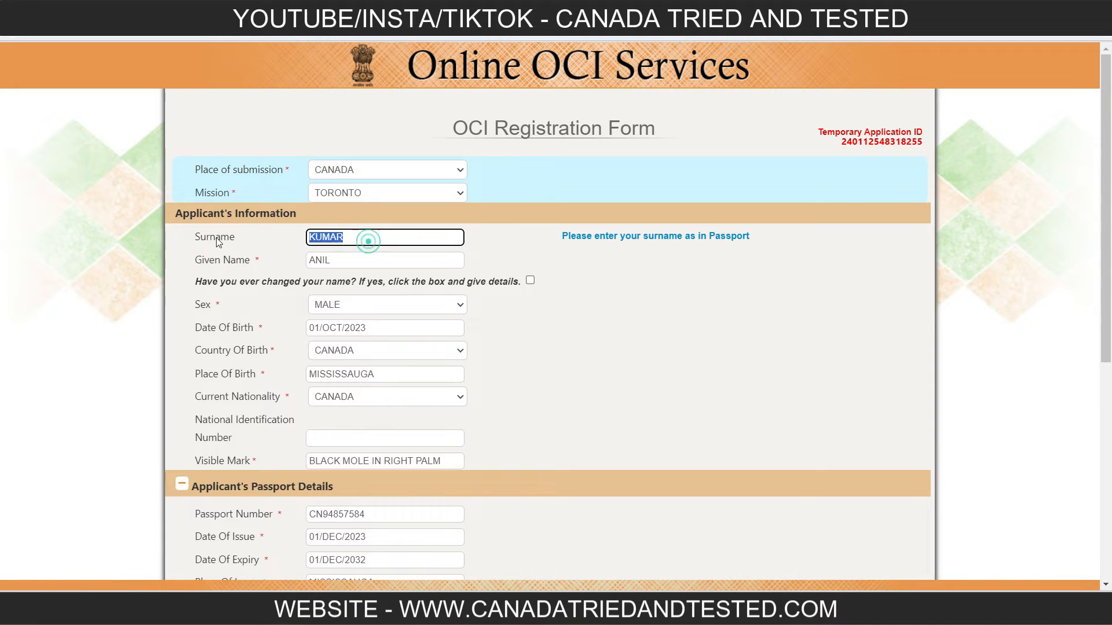
key("BackSpace")
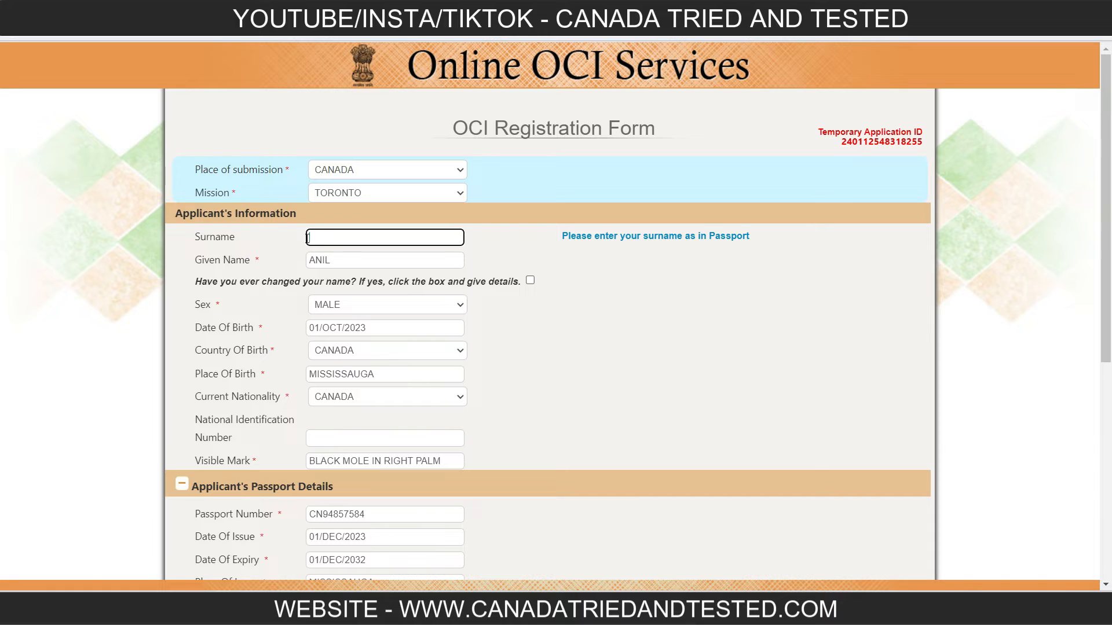
left_click(518, 256)
left_click(384, 239)
type("XXXXXXX")
left_click(614, 344)
Replace the content of the surname field with the applicant's surname.
double_click(395, 236)
type("kumar")
left_click(649, 277)
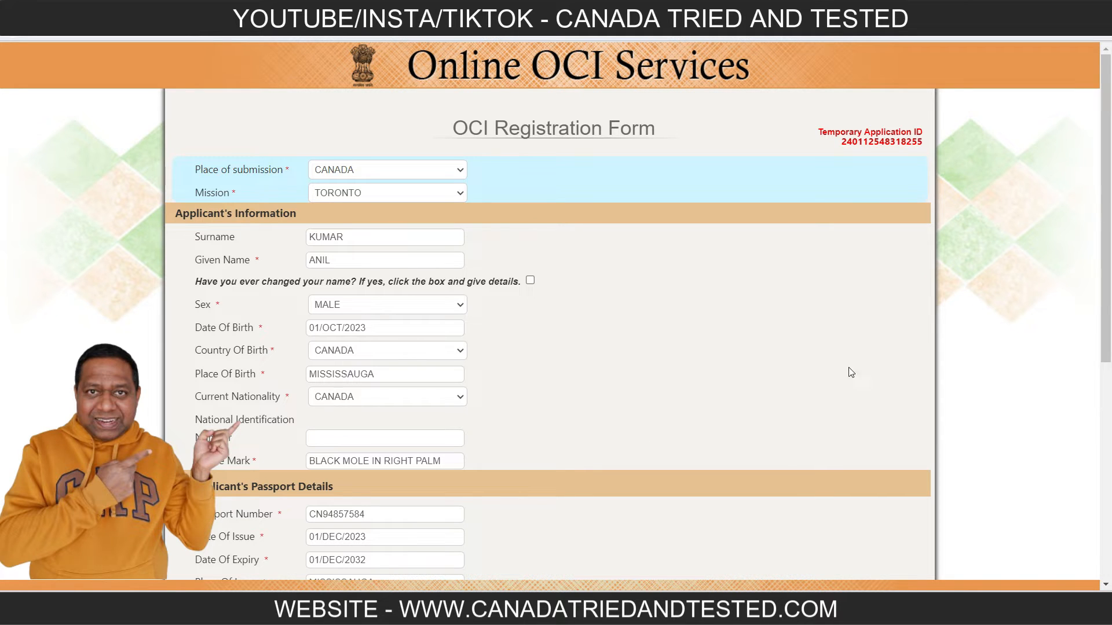
Review the applicant's passport and family details, including the options offered for the father's and mother's professions.
scroll(1106, 429, "down", 6)
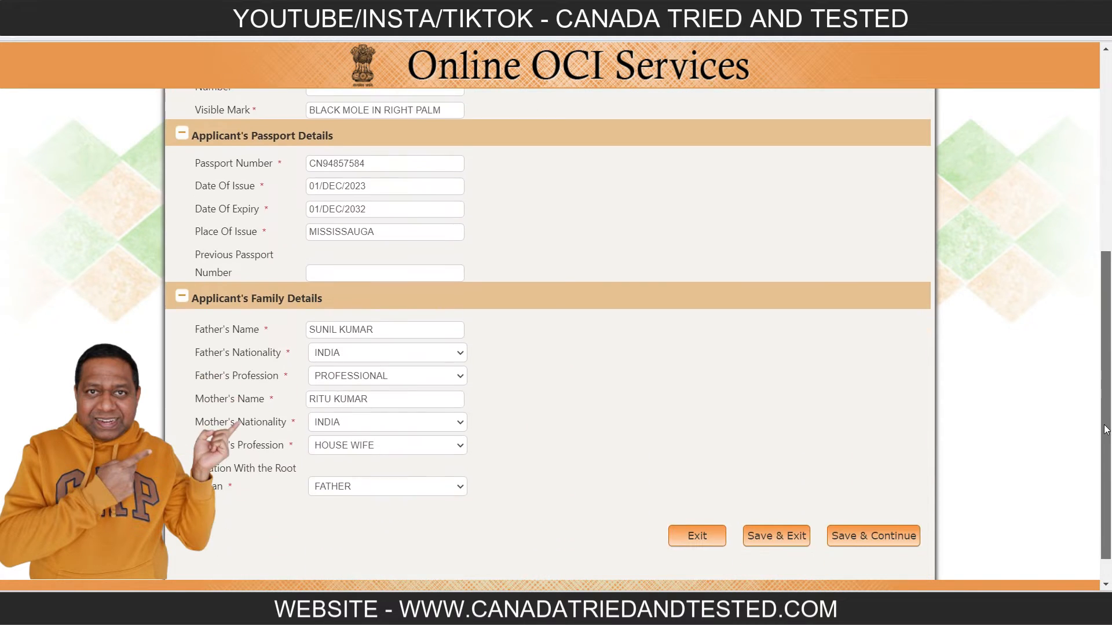
left_click_drag(1104, 426, 1105, 424)
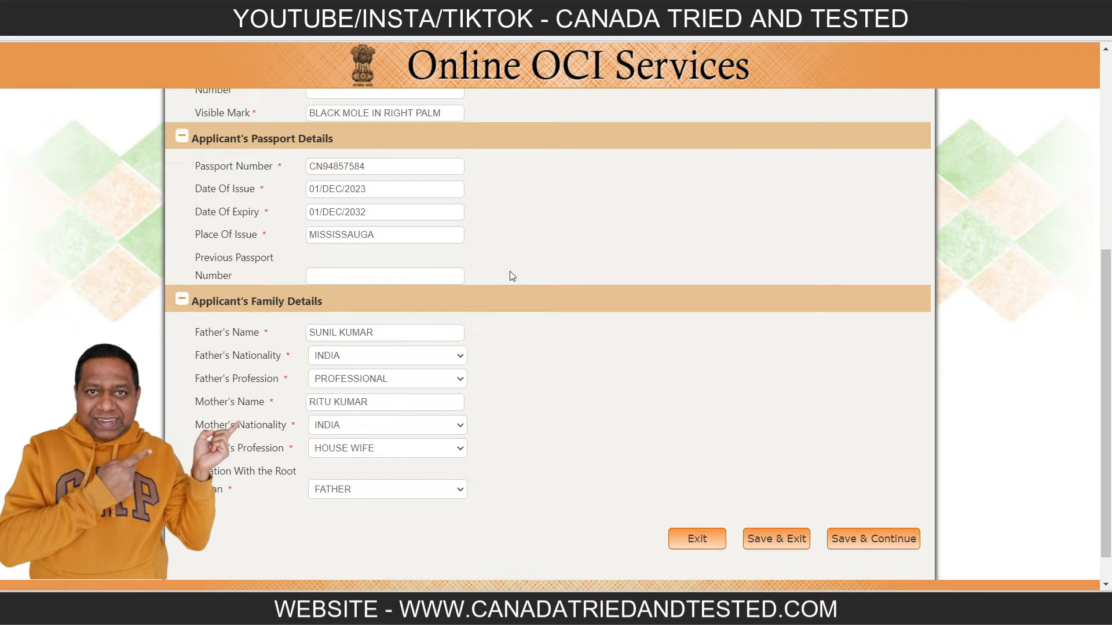
scroll(575, 359, "down", 1)
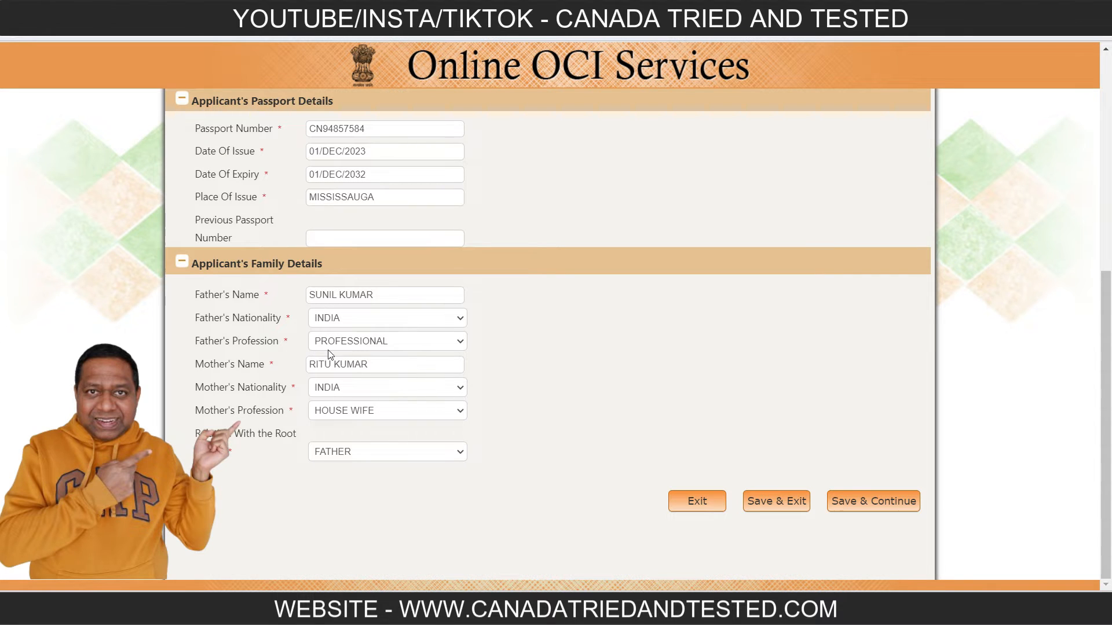
left_click(413, 351)
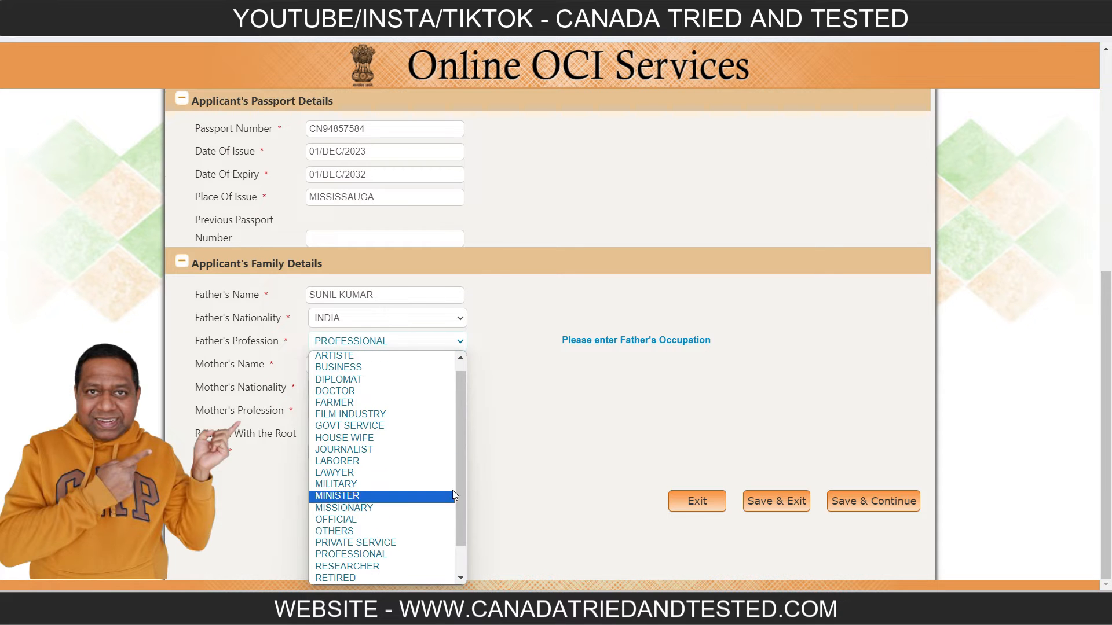
scroll(465, 493, "up", 1)
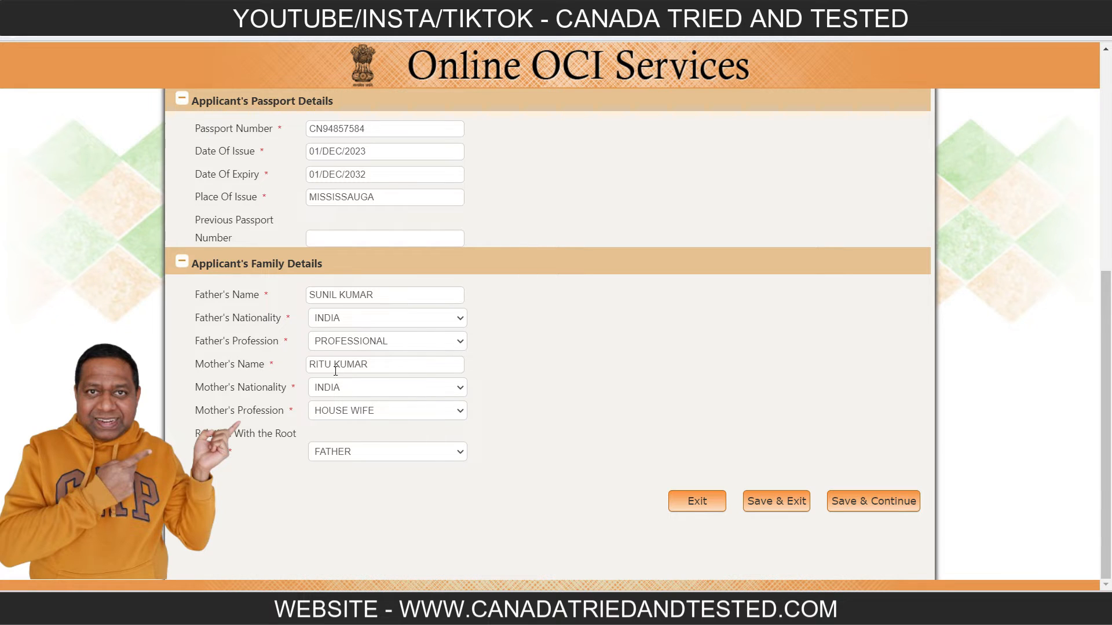
left_click(398, 414)
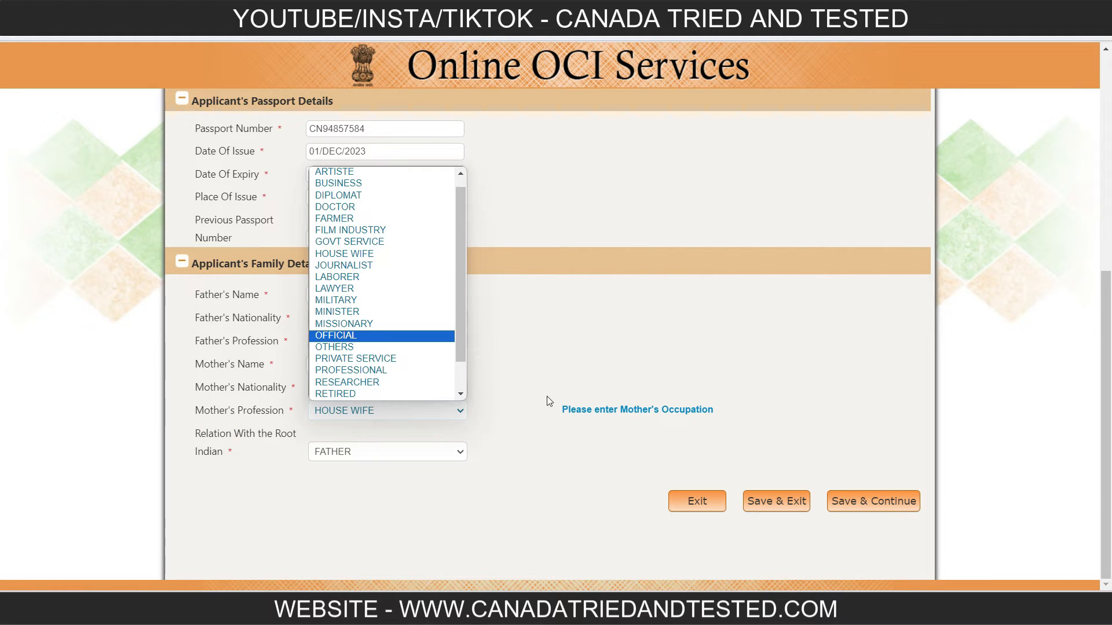
left_click(603, 351)
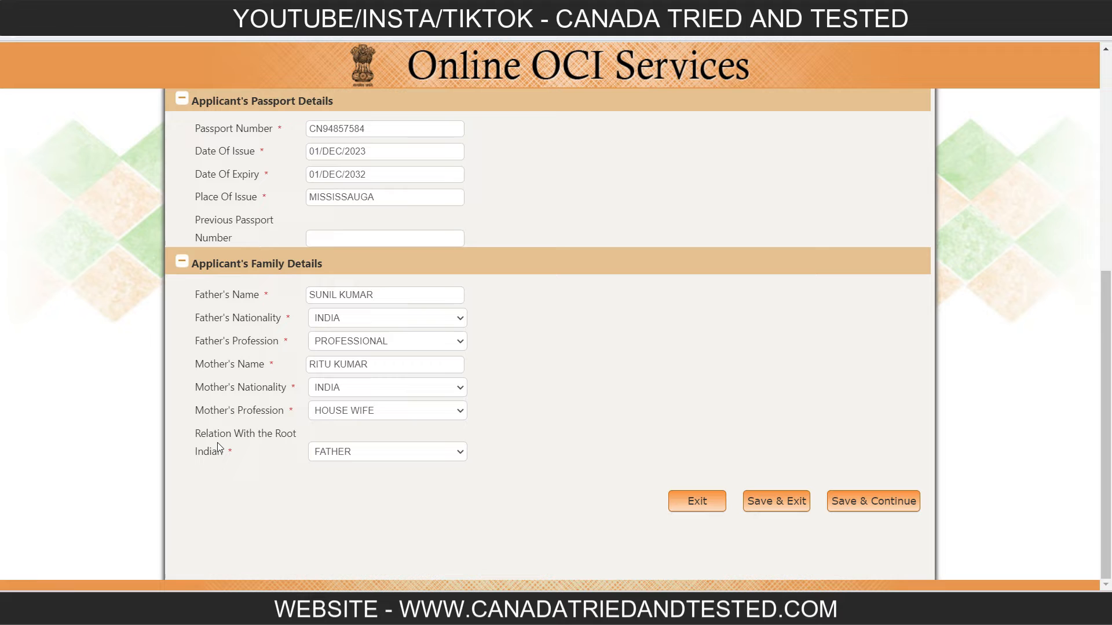
Check the options for the relation with the root Indian, keep FATHER, then save the page and continue.
left_click(377, 457)
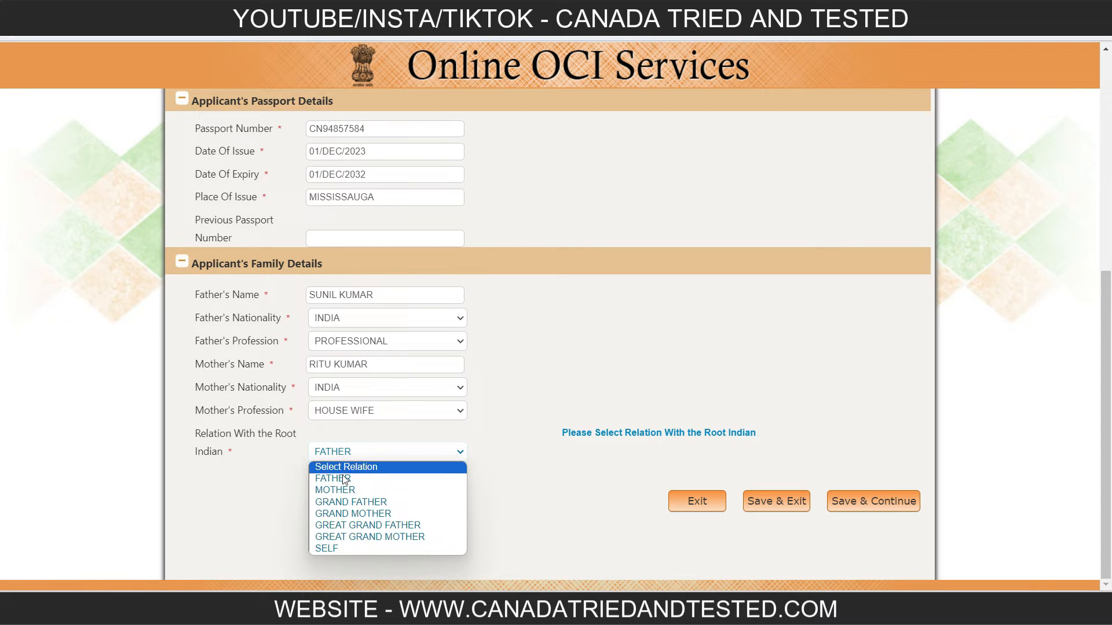
left_click(530, 501)
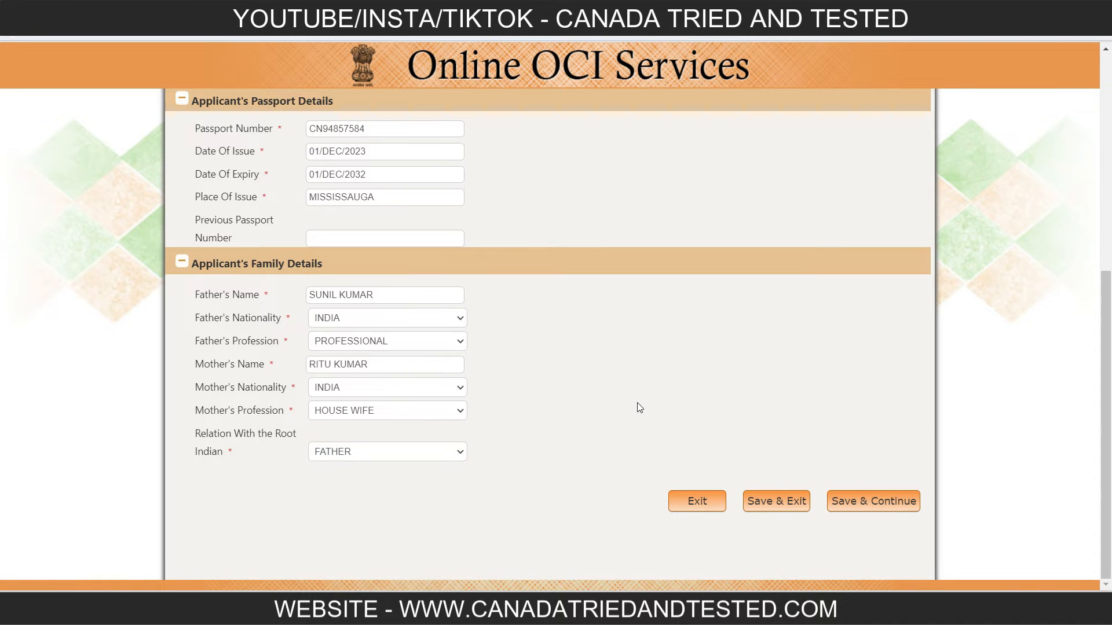
left_click(884, 501)
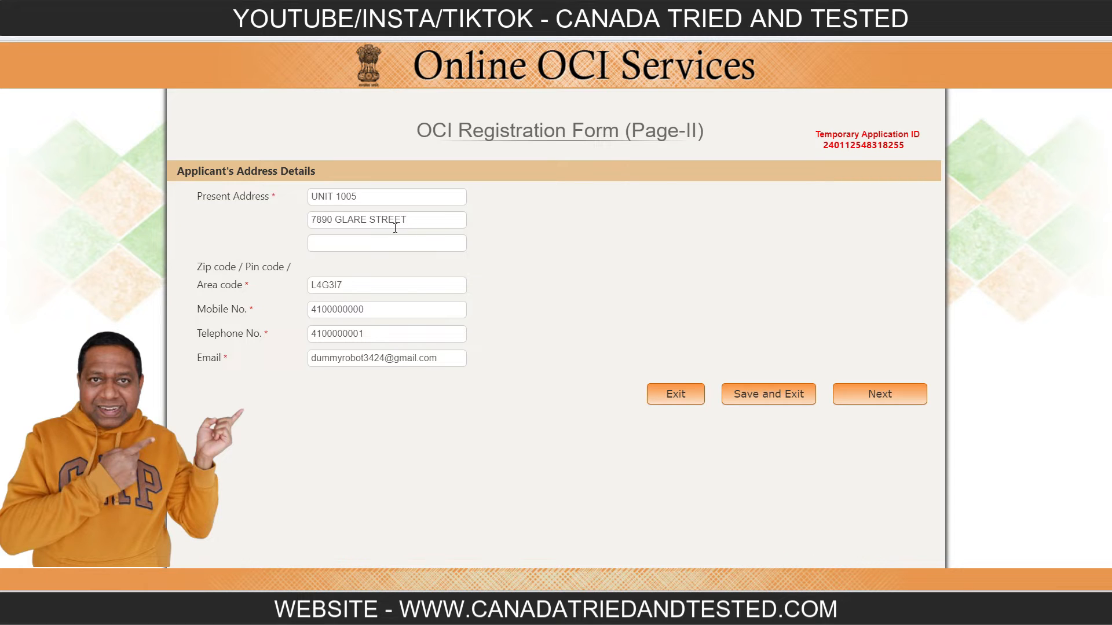
Delete the end of the street name in the second present address line and enter it again.
left_click_drag(378, 222, 516, 225)
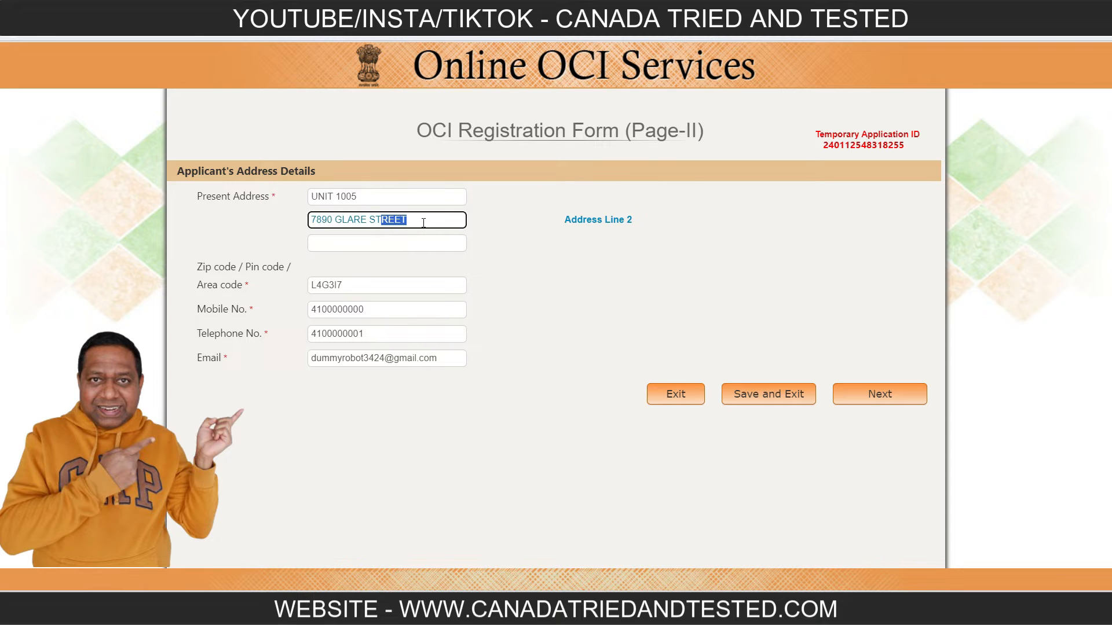
key("BackSpace")
double_click(372, 220)
left_click(529, 301)
left_click(390, 220)
type("REET")
left_click(567, 284)
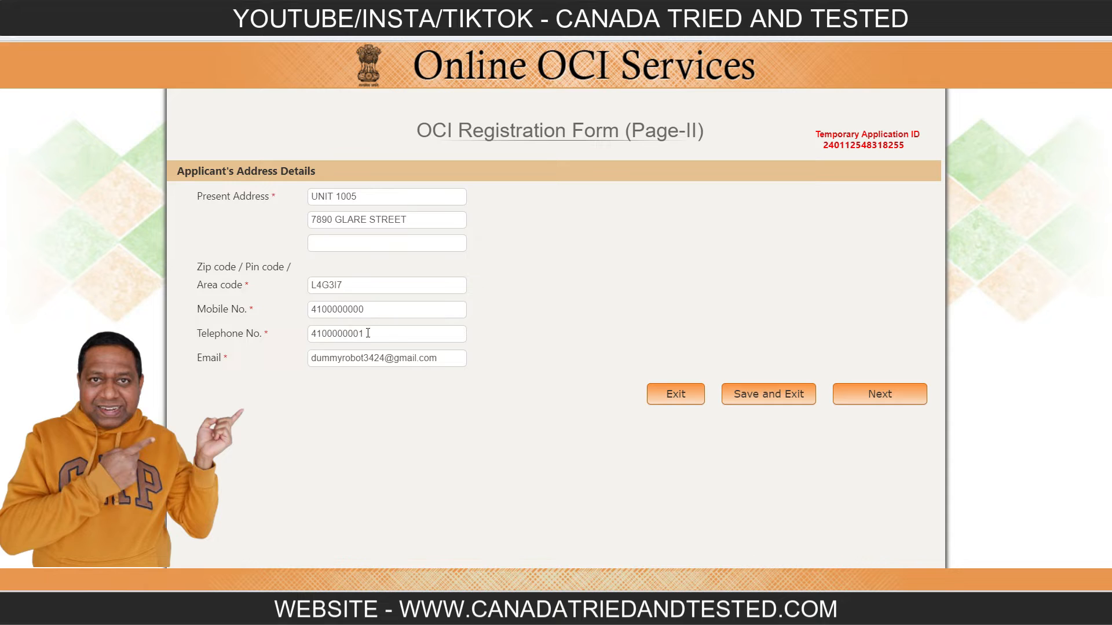
Leave the contact details as filled in and continue from the address page to the information check.
left_click(546, 339)
left_click(529, 326)
left_click(894, 395)
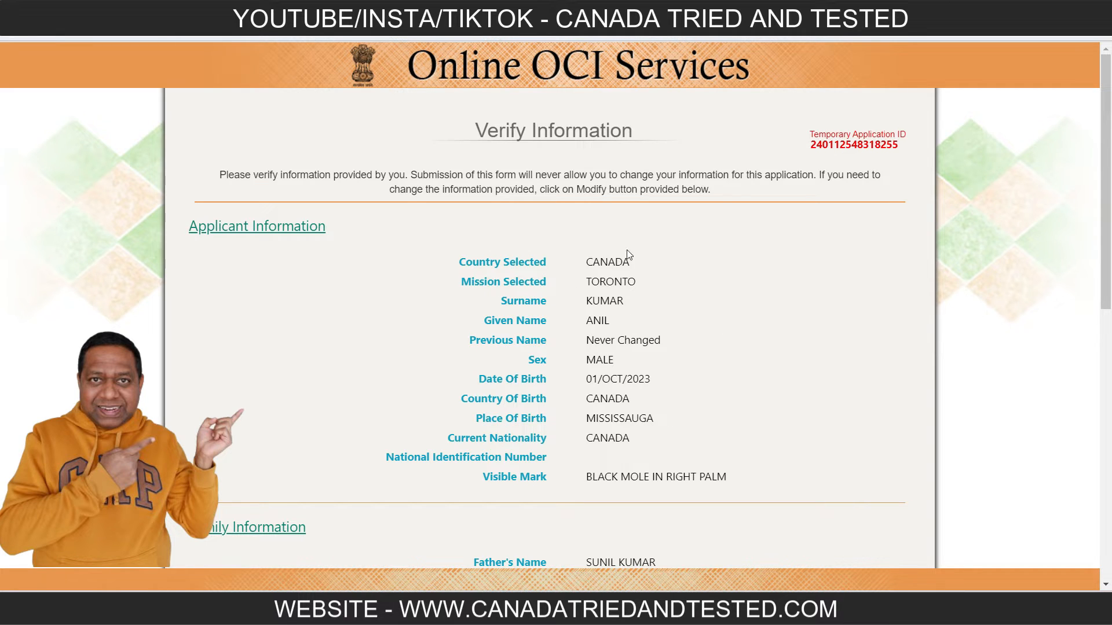
Review the passport and residential address information, submit Part A, and highlight the file reference number.
left_click_drag(1107, 236, 1107, 428)
left_click_drag(1107, 285, 1111, 374)
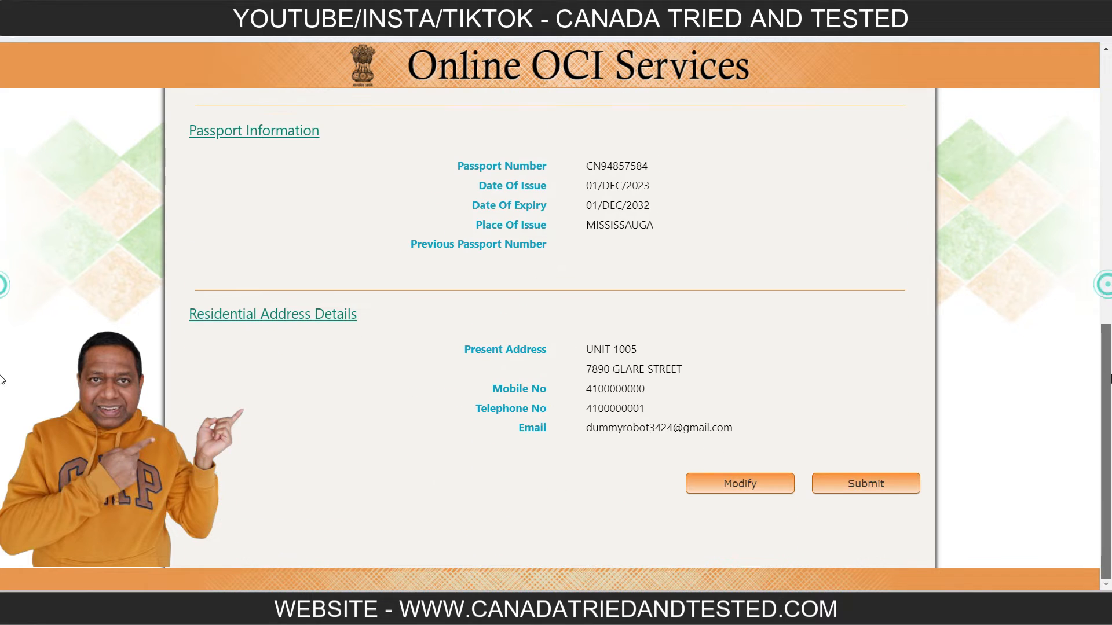
left_click(879, 484)
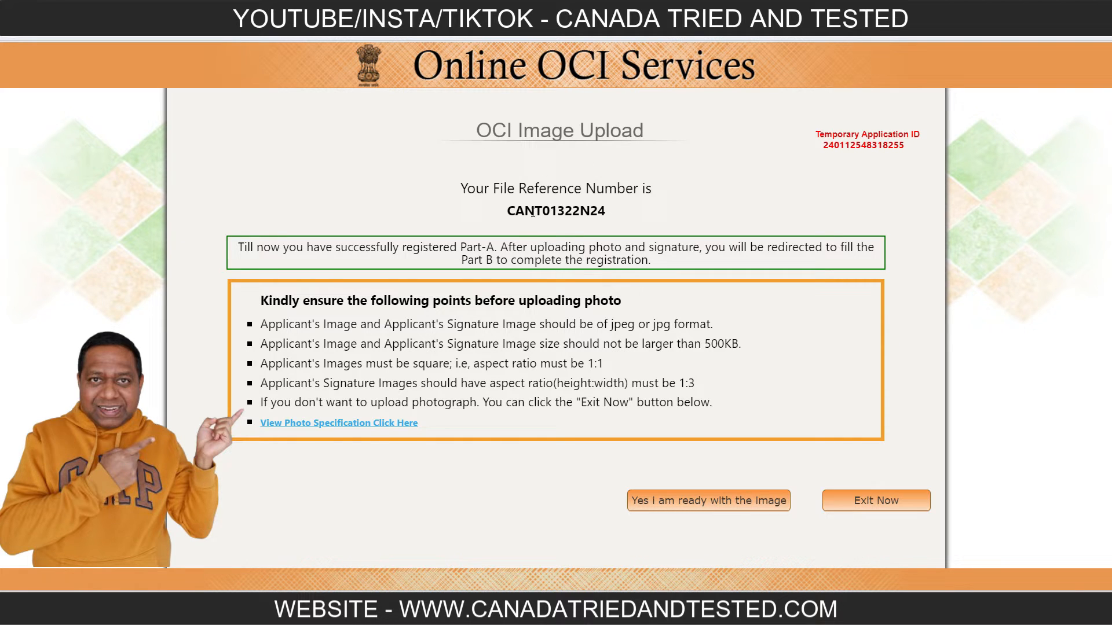
left_click_drag(507, 212, 626, 210)
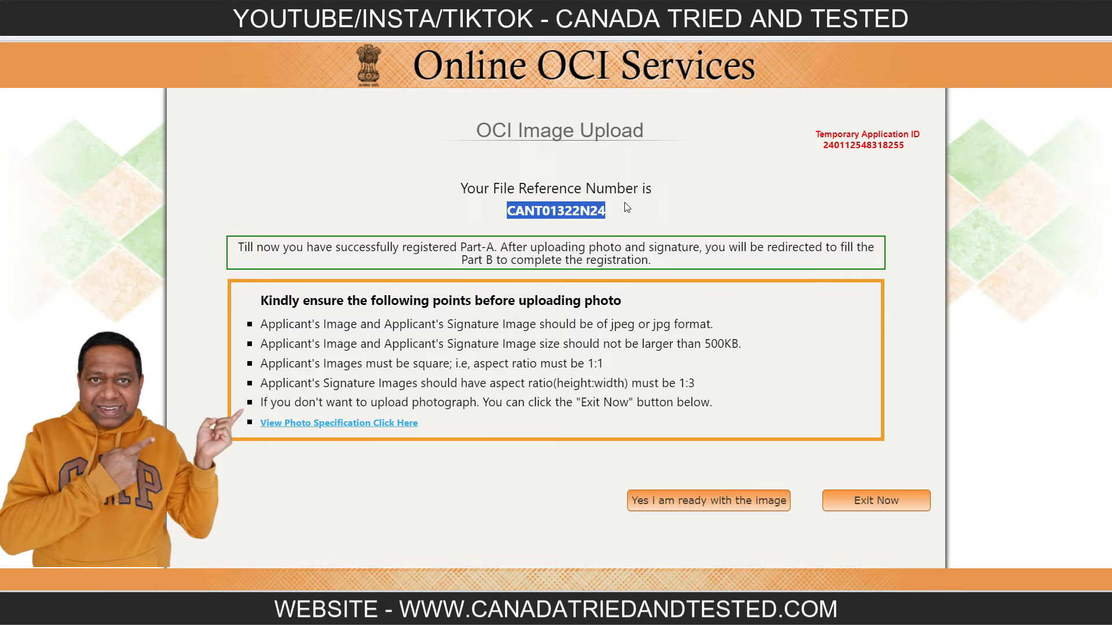
Highlight the title of the YouTube video on preparing photo and signature images, then return to the OCI application and proceed to the image upload.
left_click(567, 233)
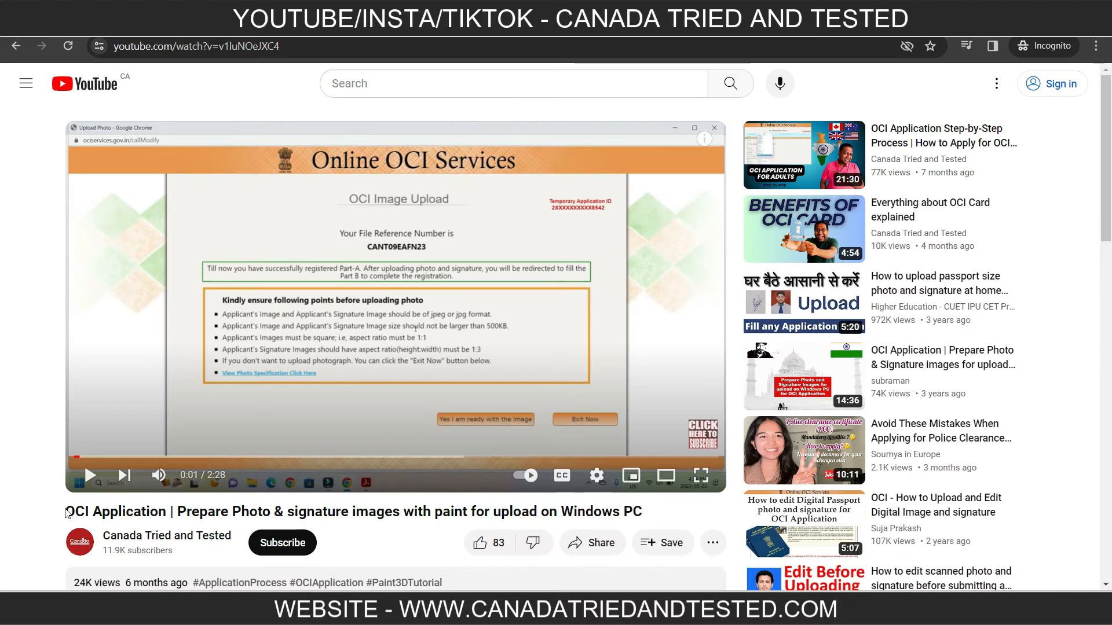
left_click_drag(66, 512, 647, 519)
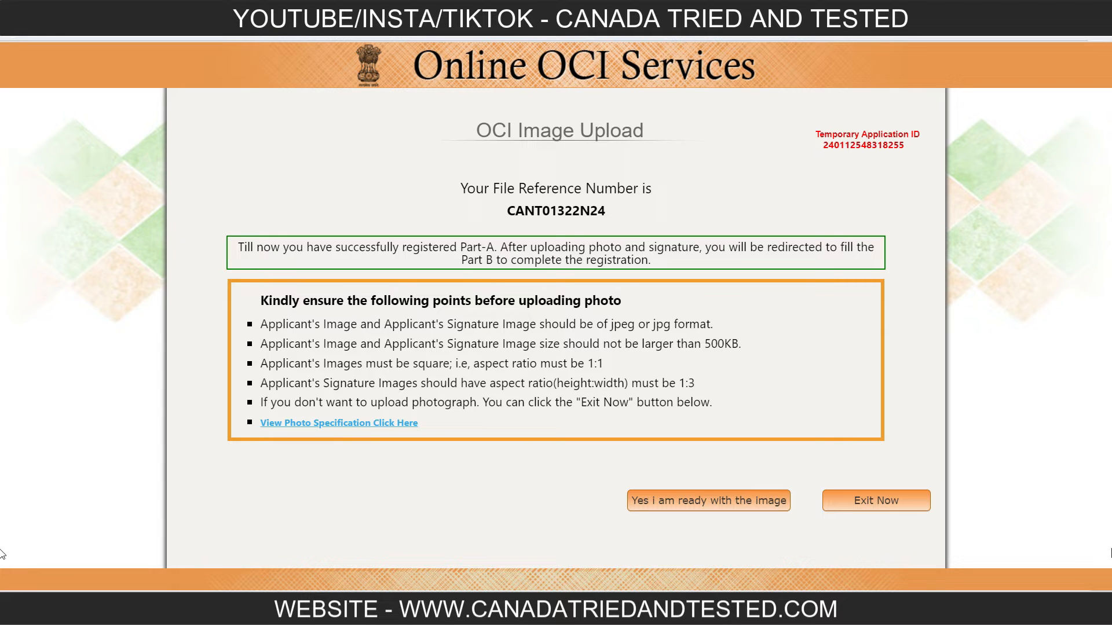
left_click(728, 501)
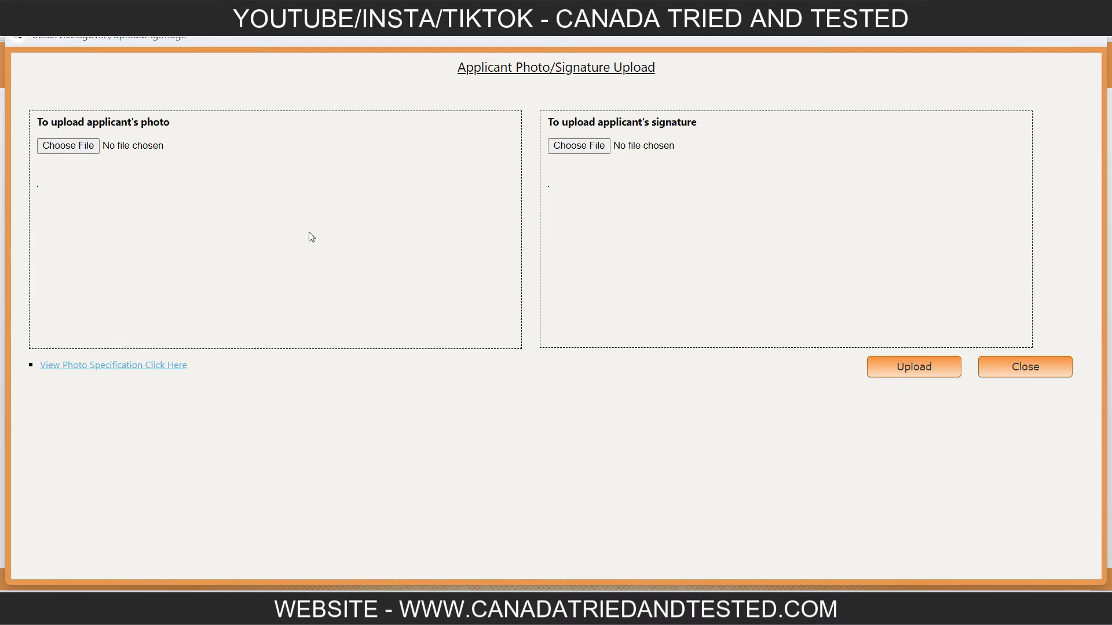
Show the photo specification on the upload page and highlight the 2 inch x 2 inch photo size requirement.
left_click(143, 365)
scroll(490, 496, "down", 3)
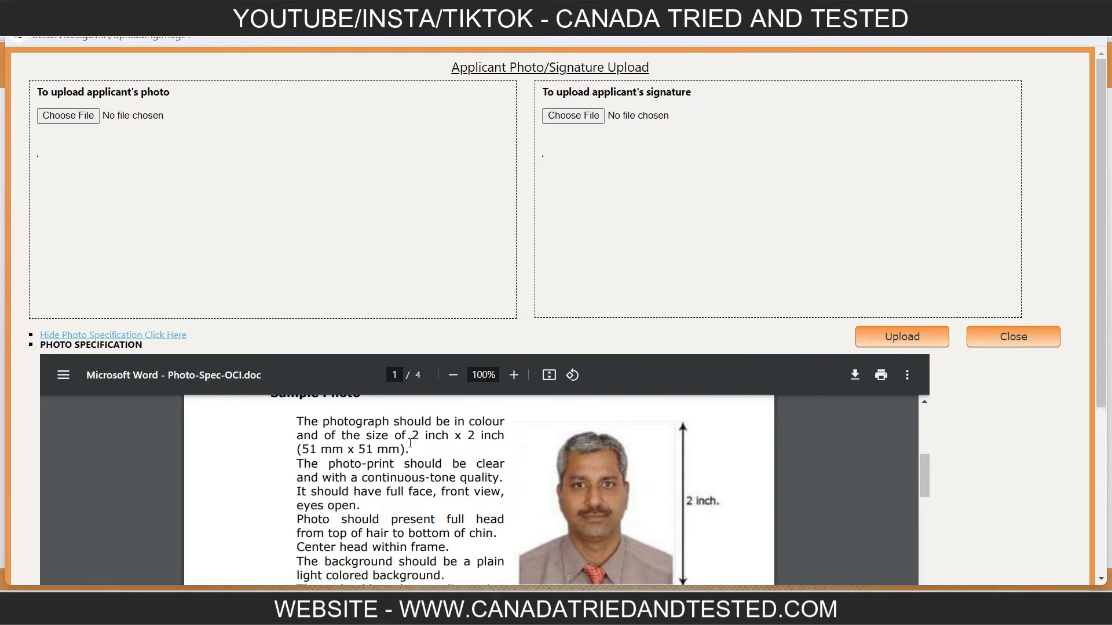
left_click_drag(412, 440, 396, 444)
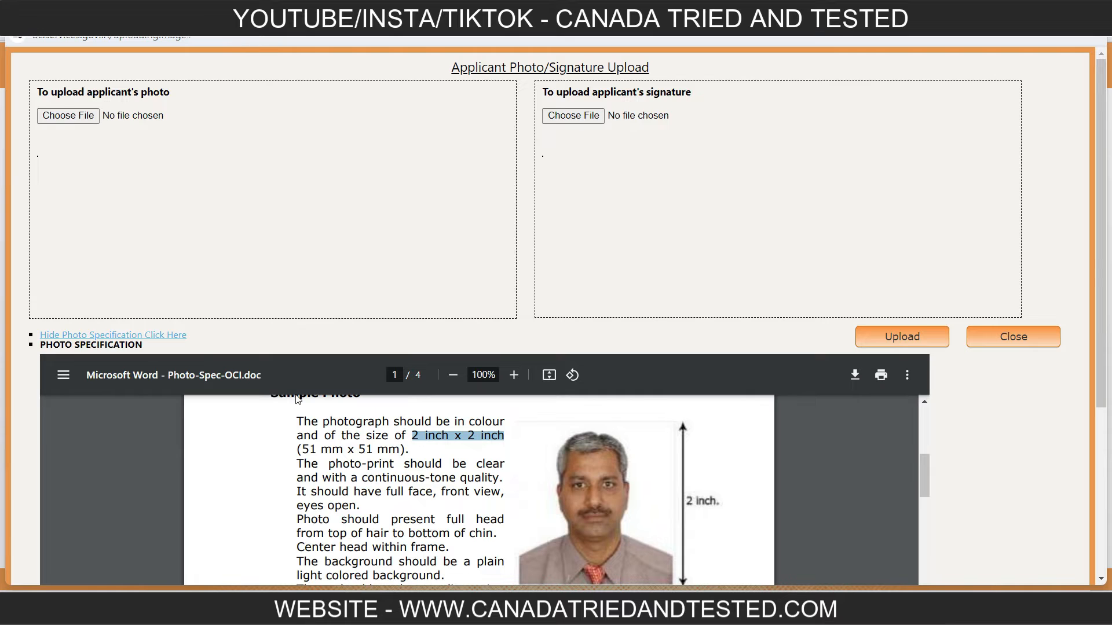
scroll(405, 477, "down", 8)
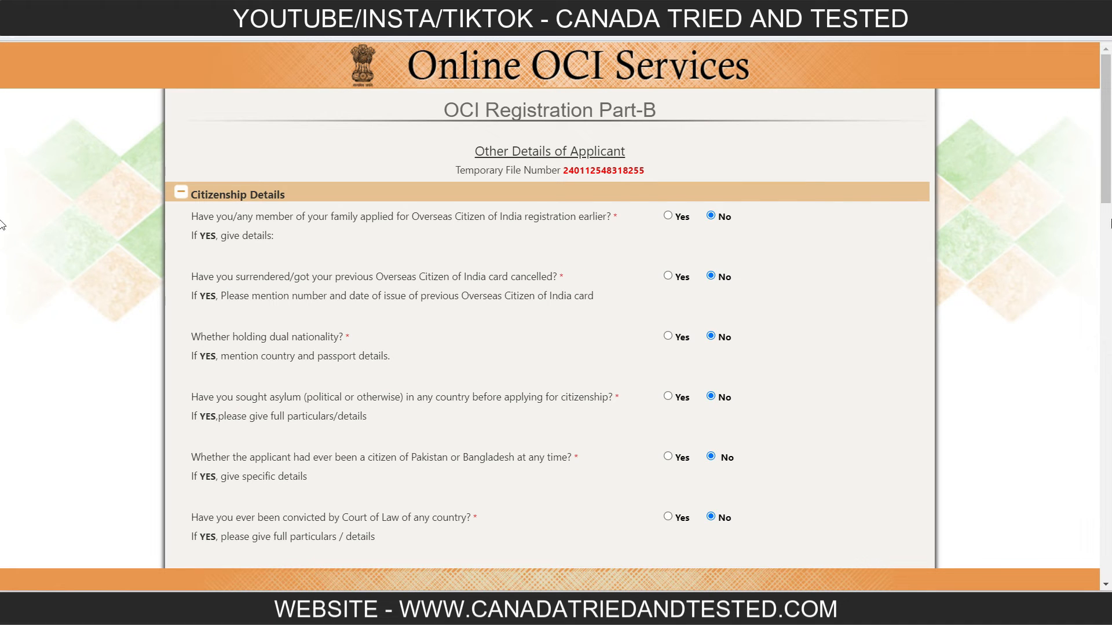
Review the Part B answers and relatives' details, keep BY BIRTH as the nationality acquisition method, and submit the form.
left_click_drag(1109, 152, 1109, 181)
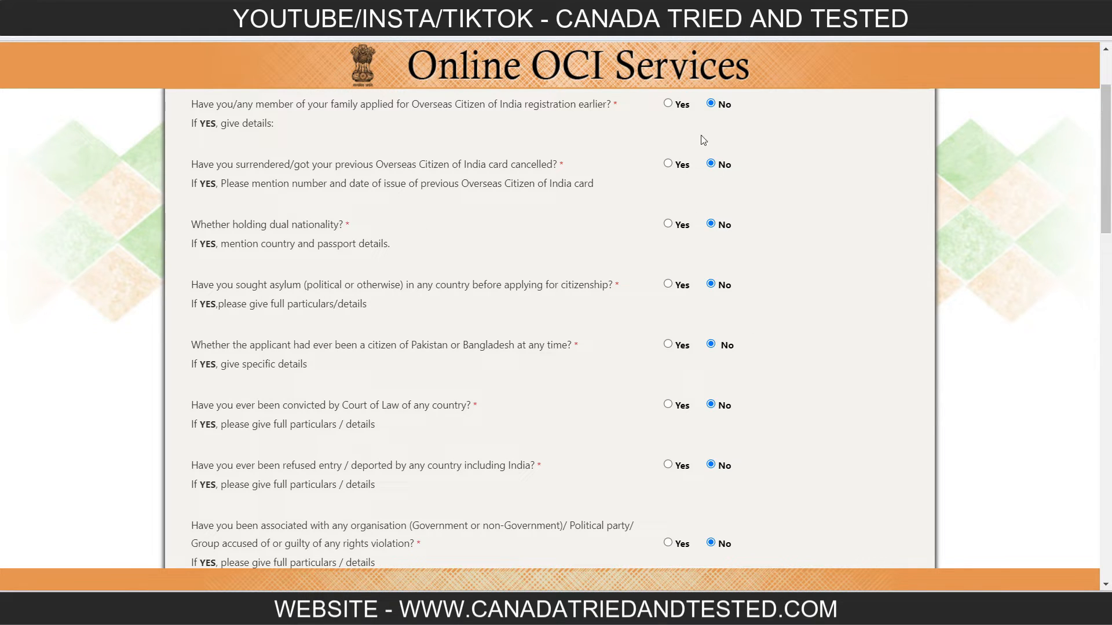
left_click_drag(1106, 139, 1106, 461)
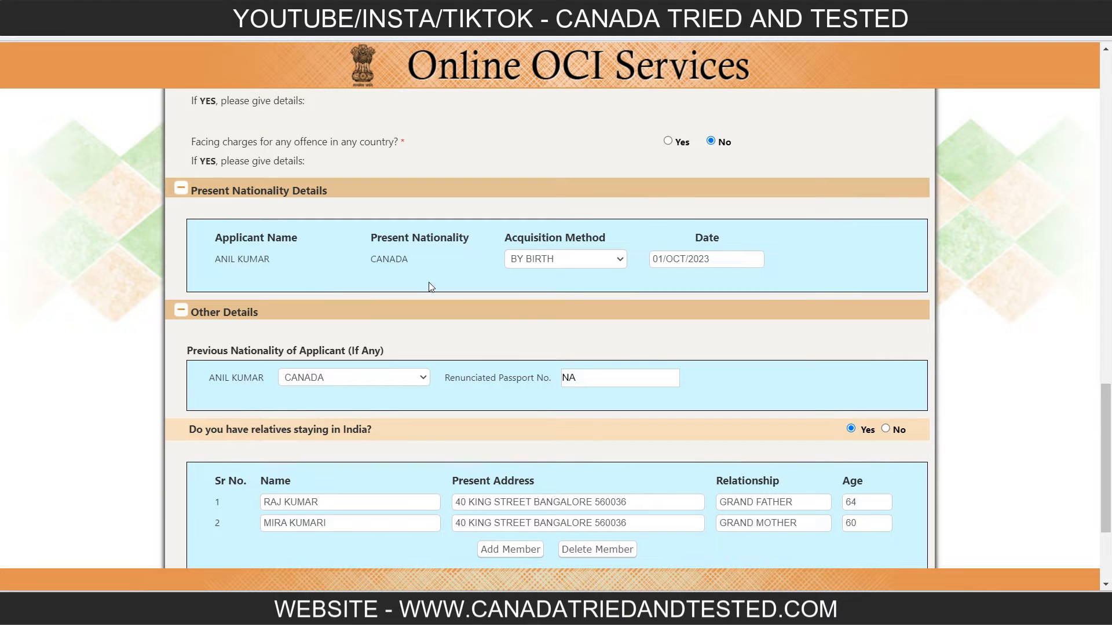
left_click(618, 259)
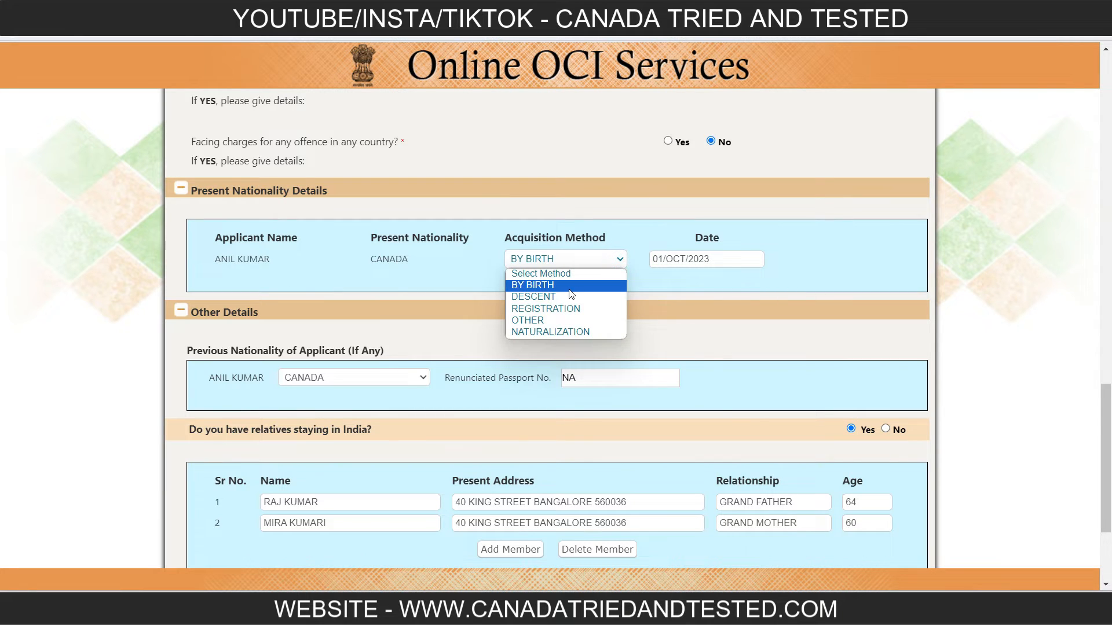
left_click(738, 283)
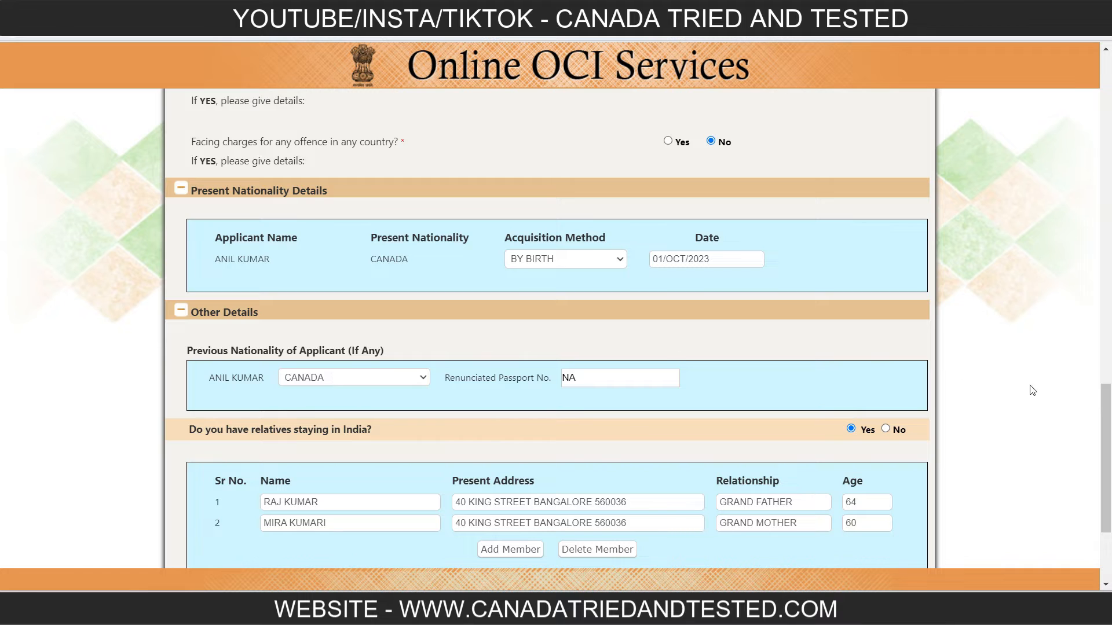
left_click_drag(1101, 400, 1102, 445)
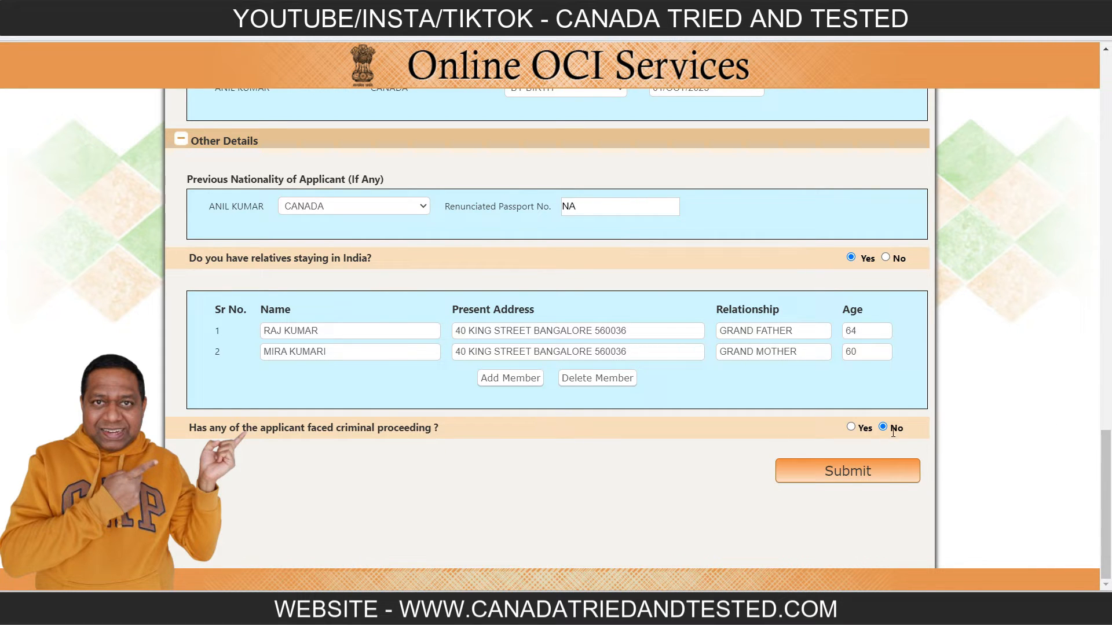
left_click(860, 471)
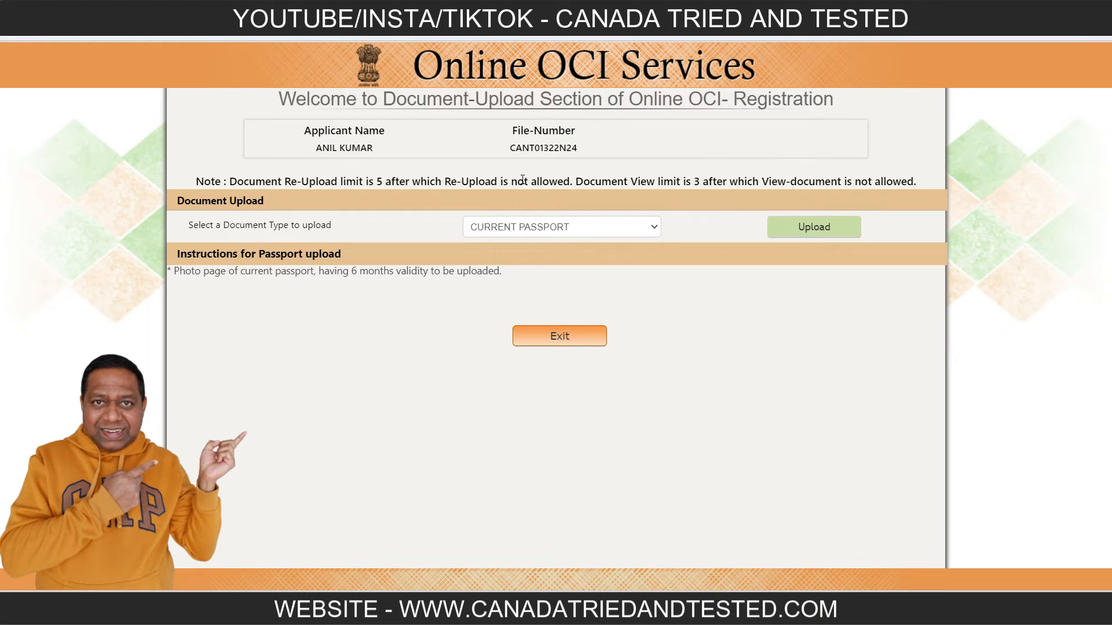